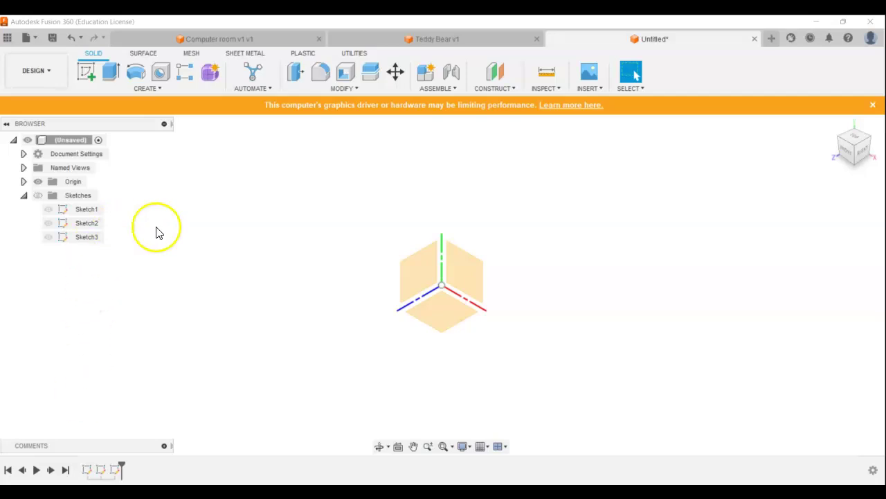
# Step: Switch to the 'Computer room v1 v1' design showing the benches, seating and central table
pyautogui.click(220, 39)
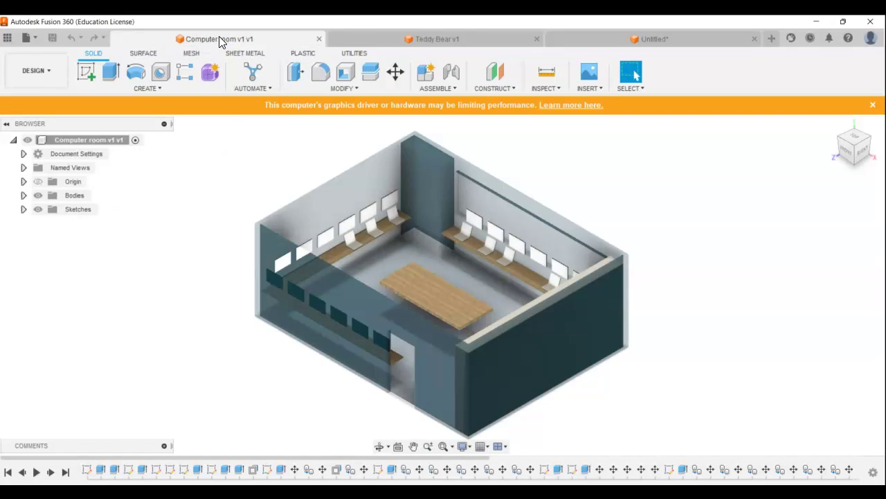
pyautogui.click(131, 161)
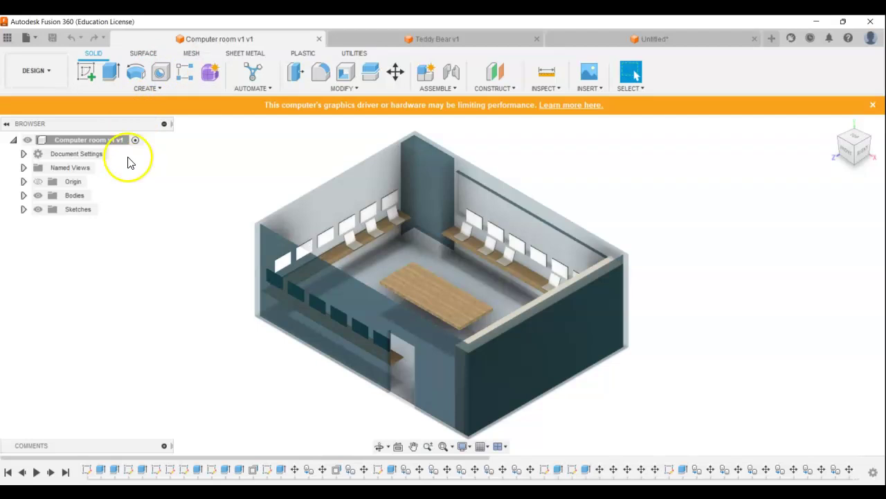
pyautogui.click(425, 132)
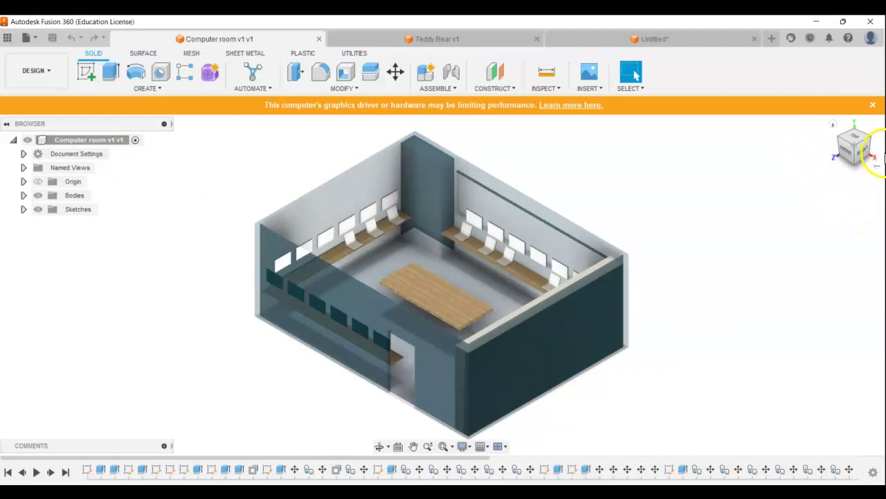
pyautogui.click(858, 138)
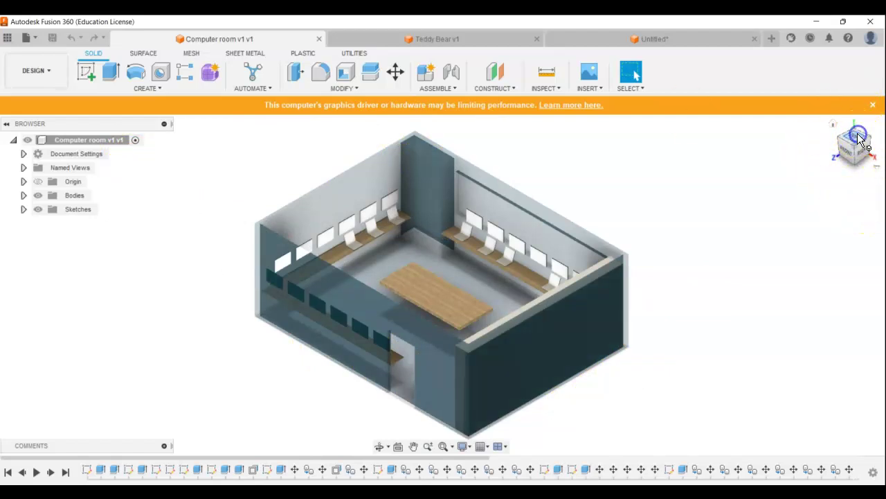
pyautogui.click(853, 133)
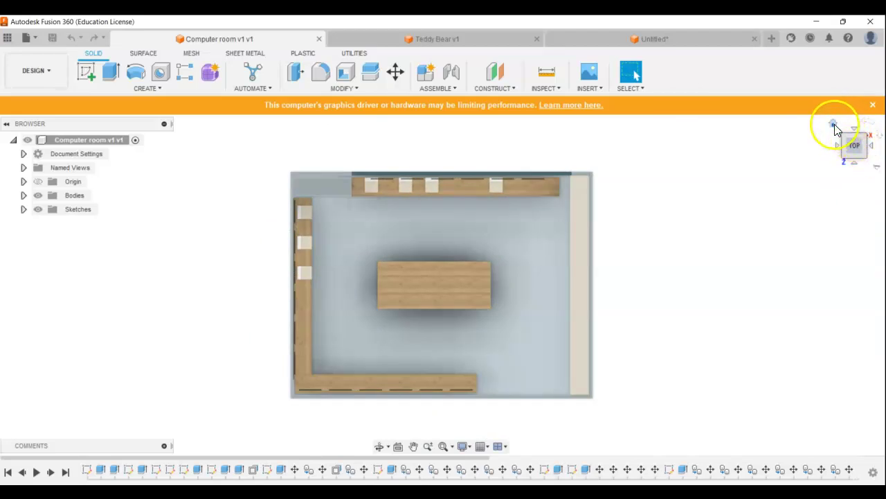
pyautogui.click(834, 126)
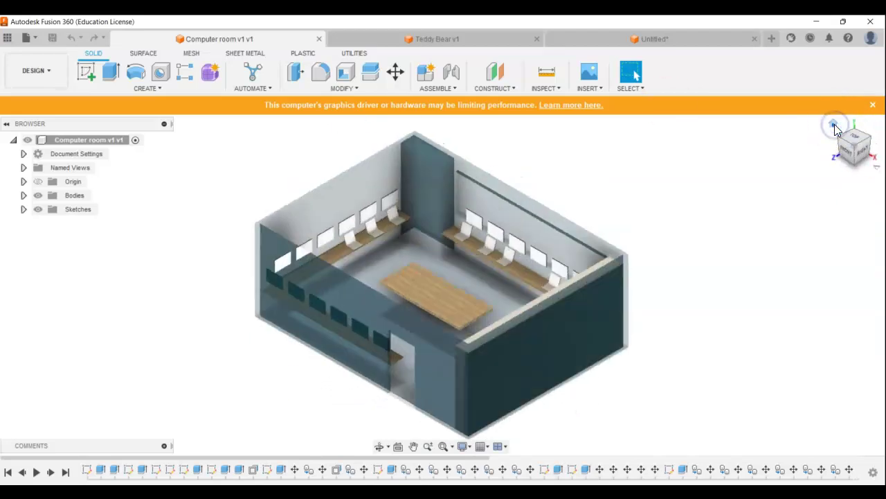
pyautogui.click(838, 133)
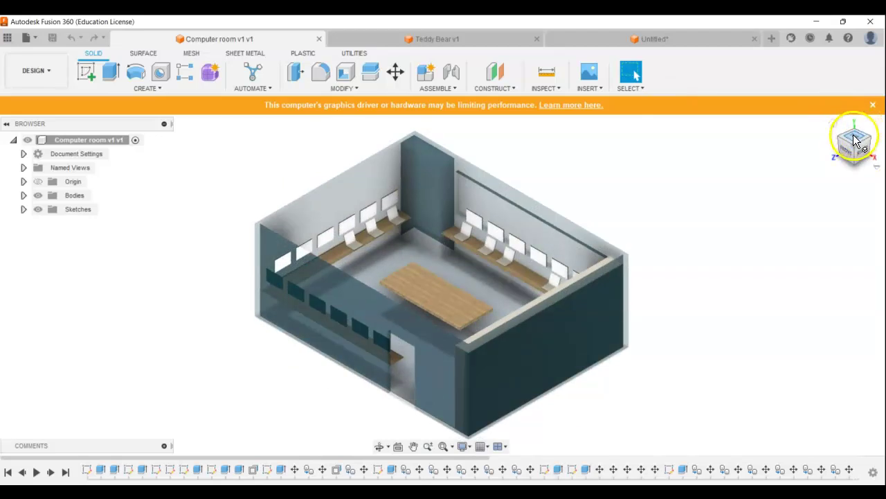
pyautogui.click(830, 126)
pyautogui.click(843, 149)
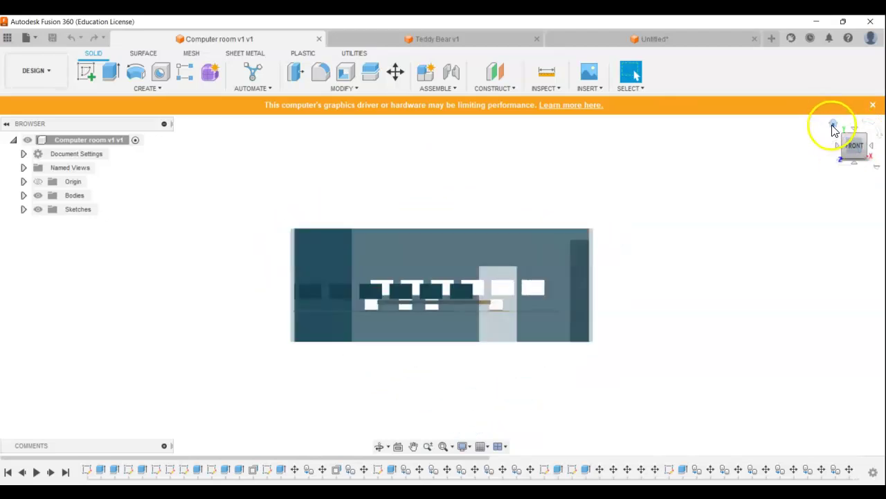
pyautogui.click(834, 125)
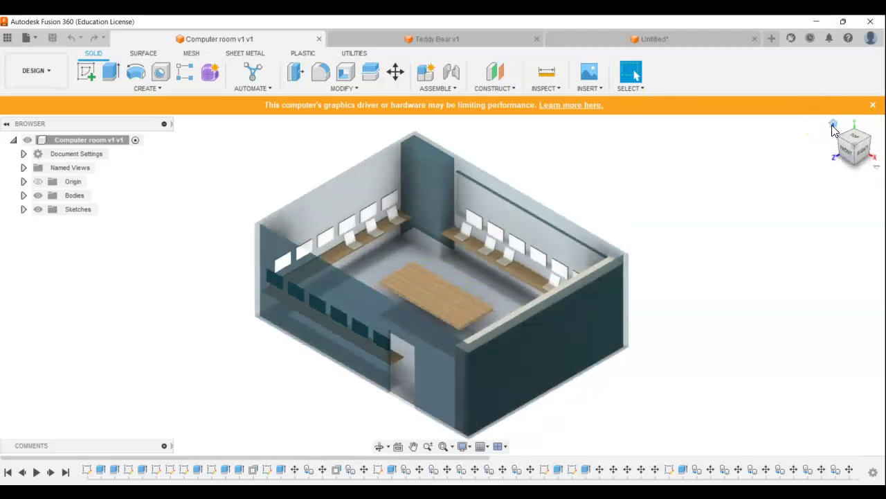
pyautogui.click(863, 158)
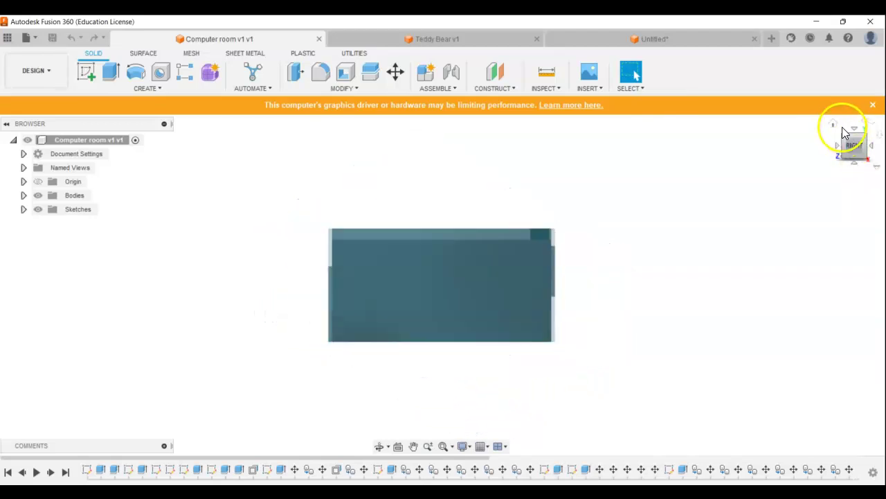
pyautogui.click(834, 125)
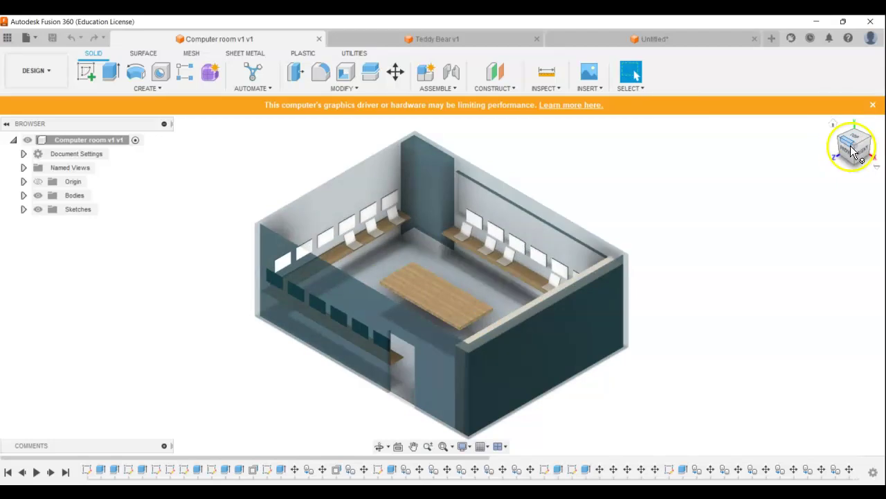
pyautogui.click(856, 166)
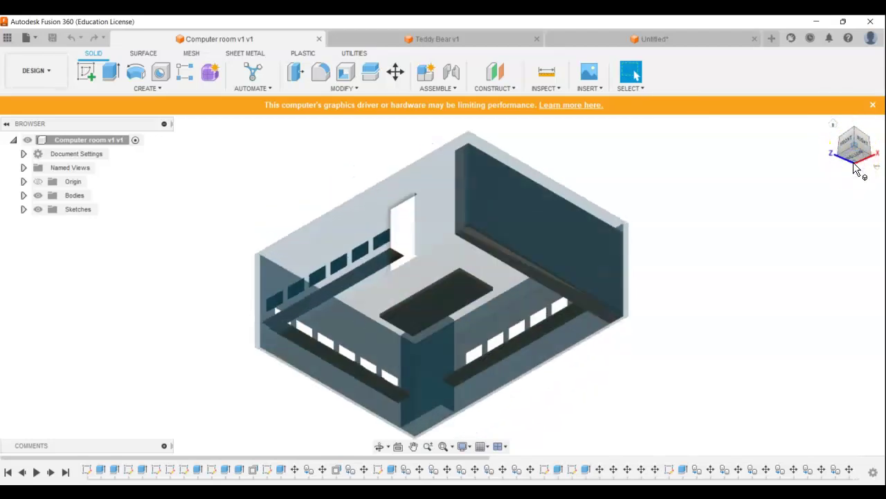
pyautogui.click(834, 125)
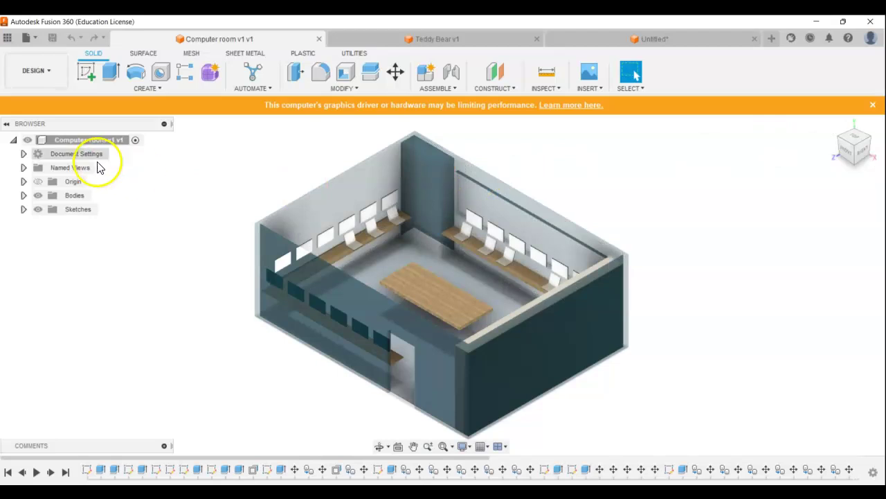
pyautogui.click(43, 184)
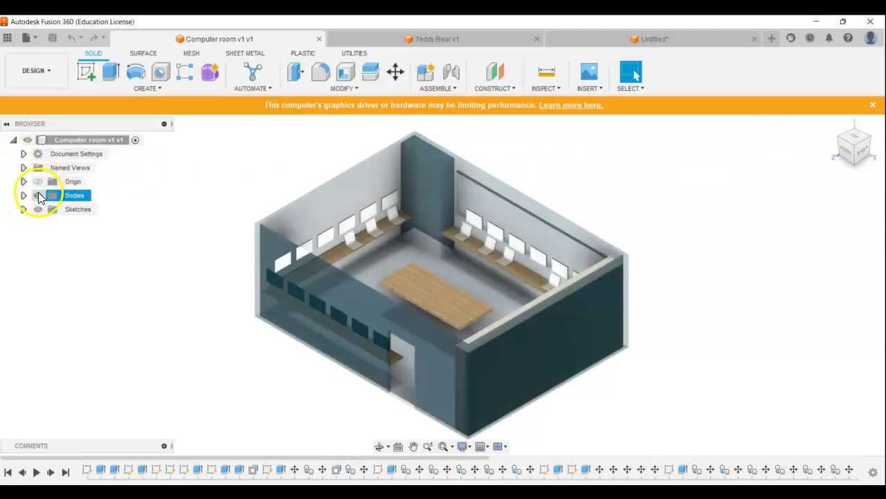
pyautogui.click(16, 198)
pyautogui.click(38, 196)
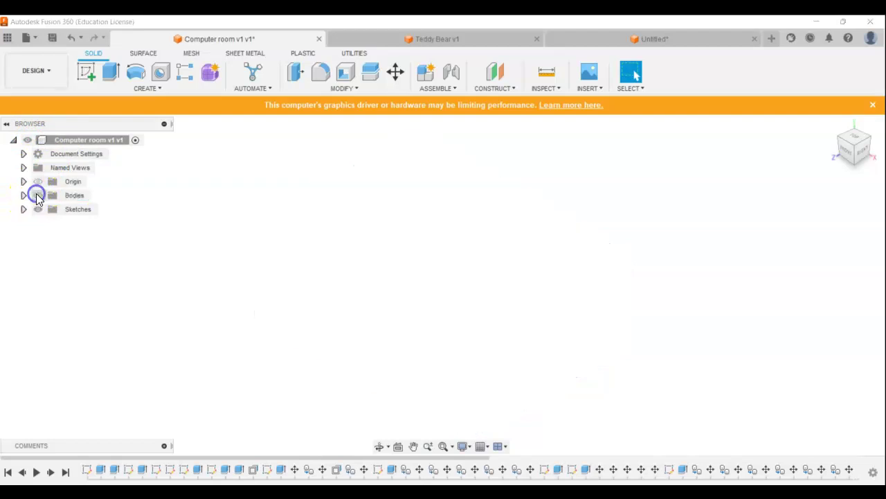
pyautogui.click(22, 196)
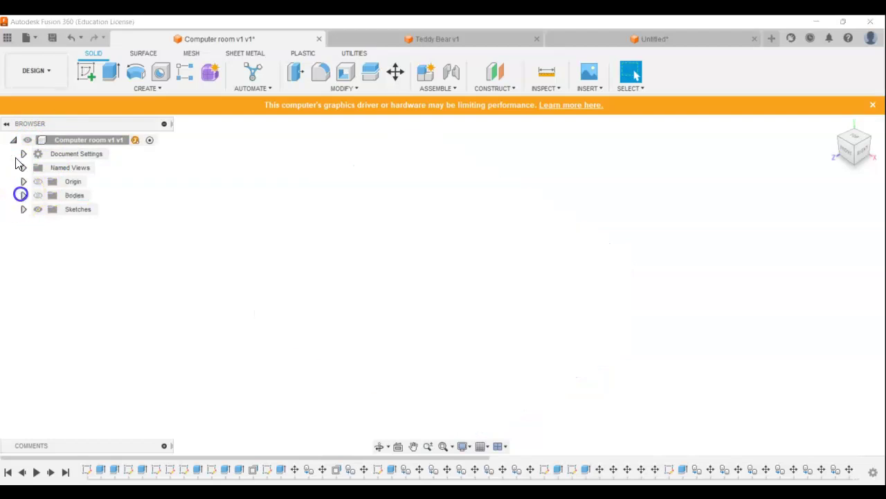
pyautogui.click(33, 140)
pyautogui.click(39, 139)
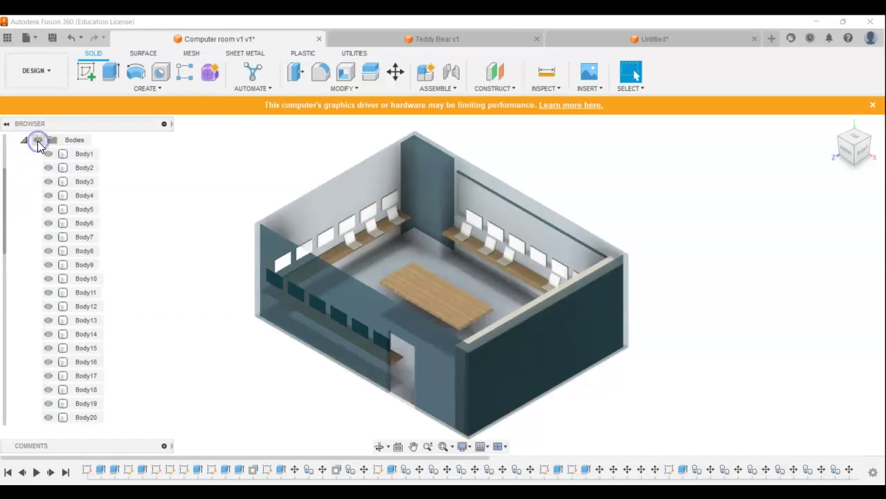
pyautogui.click(48, 153)
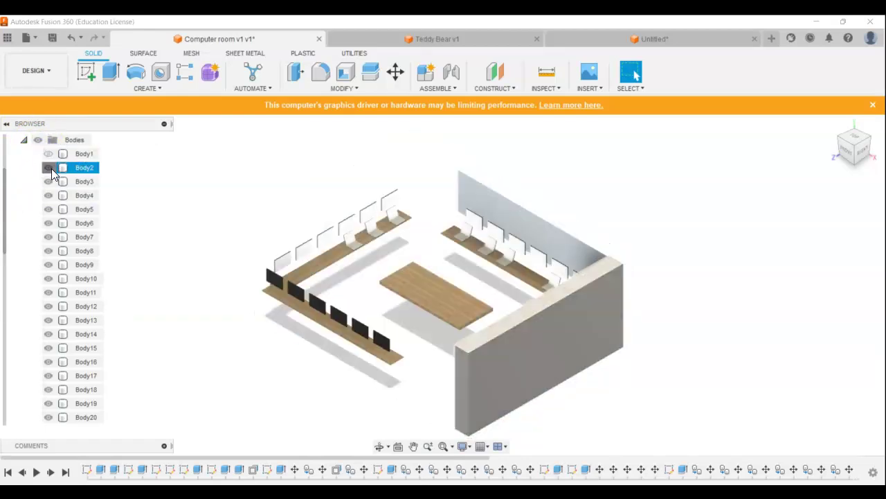
pyautogui.click(49, 167)
pyautogui.click(50, 181)
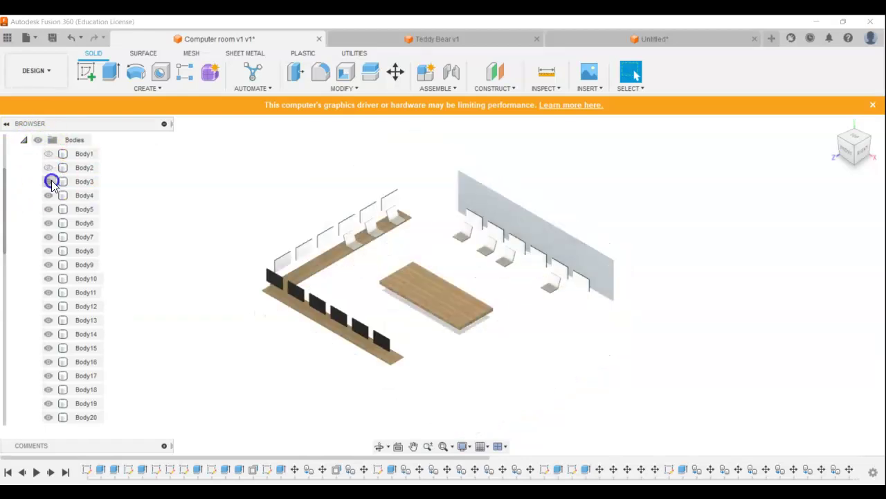
pyautogui.click(49, 180)
pyautogui.click(49, 168)
pyautogui.click(48, 153)
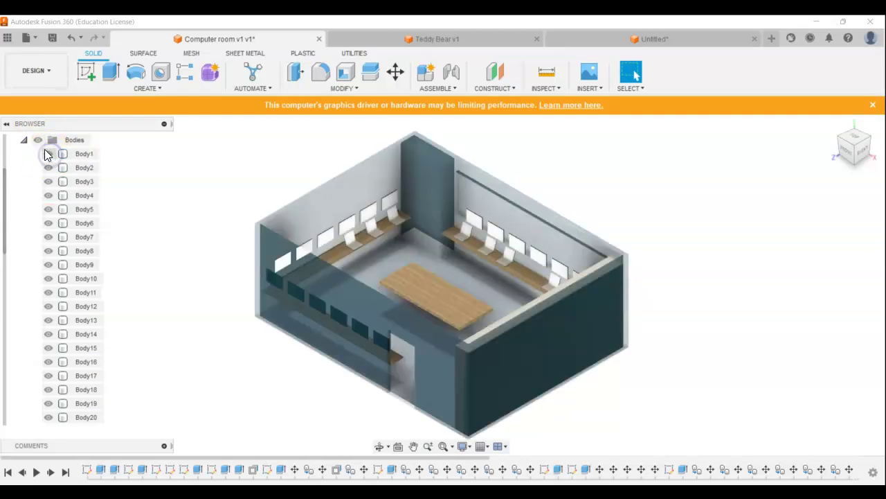
pyautogui.click(38, 139)
pyautogui.click(38, 139)
pyautogui.click(24, 139)
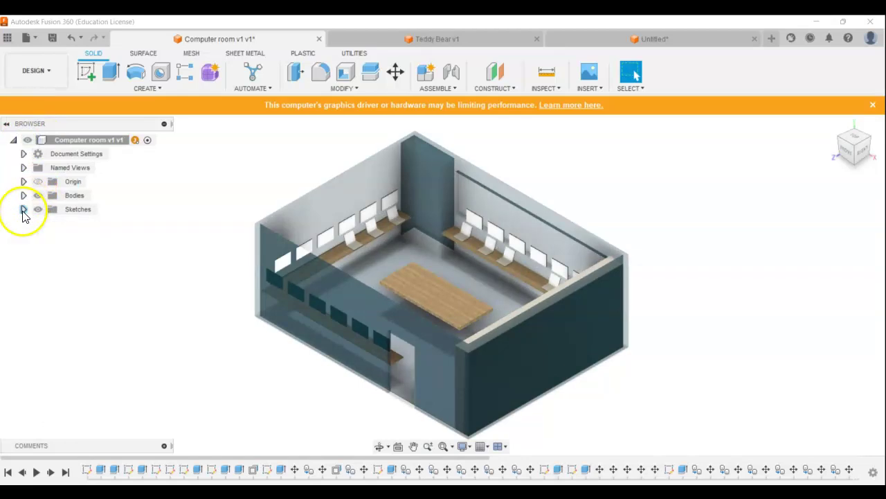
pyautogui.click(23, 210)
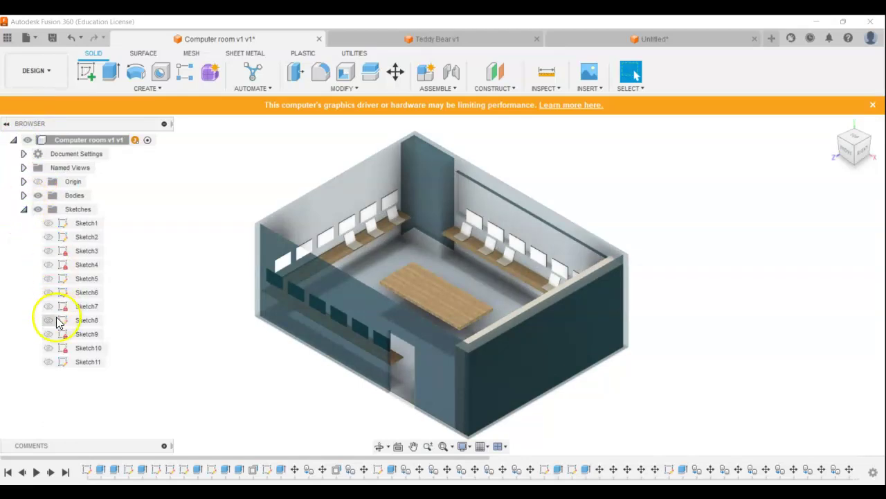
pyautogui.click(23, 209)
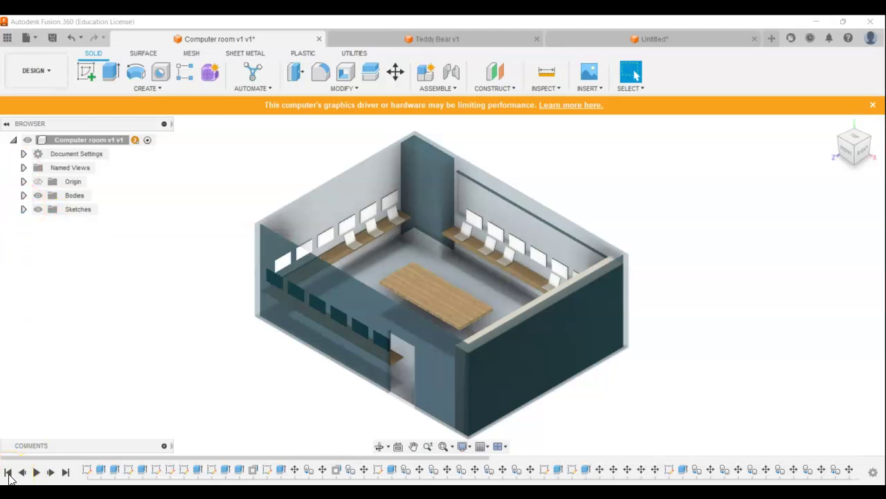
# Step: Roll the Computer room timeline to the beginning, replay its features, then stop playback
pyautogui.click(8, 471)
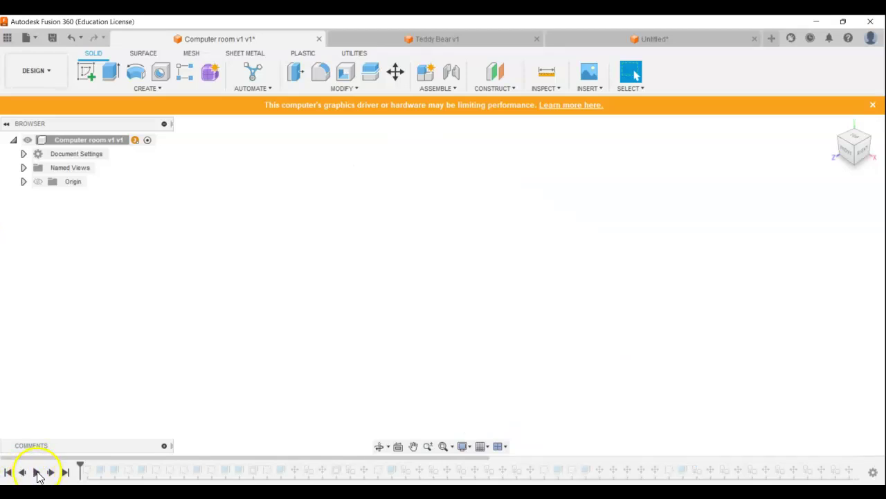
pyautogui.click(37, 472)
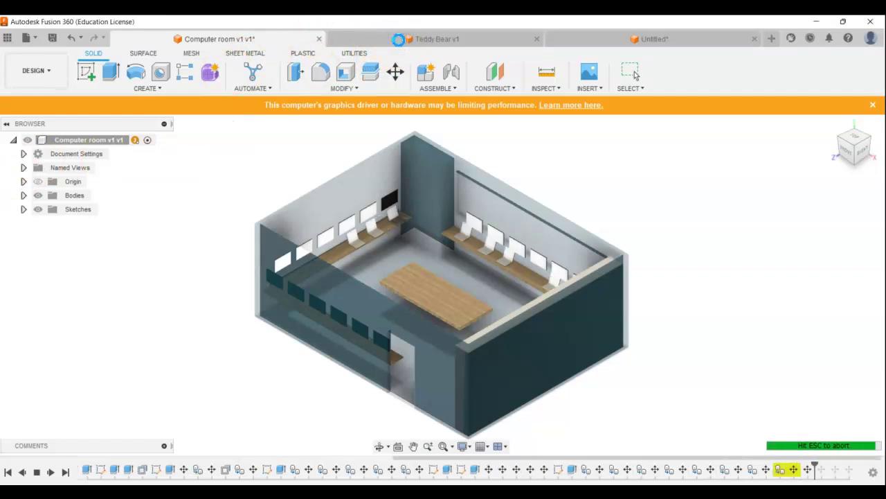
pyautogui.press('Escape')
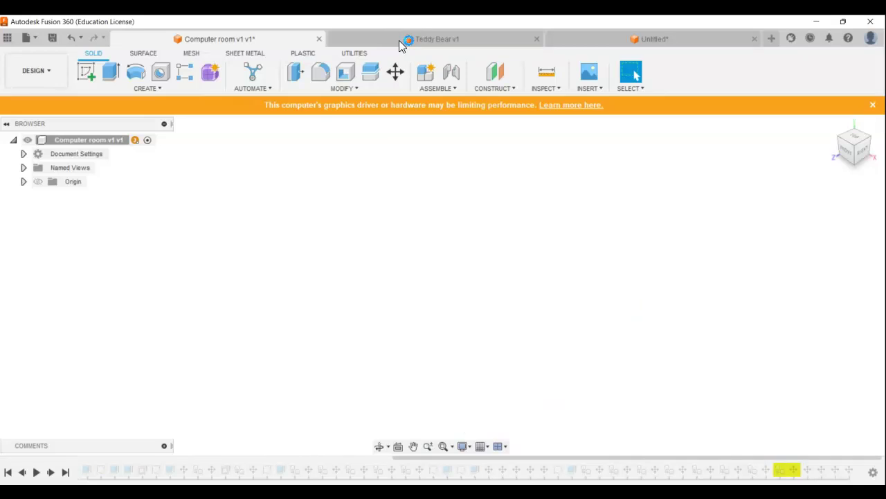
pyautogui.click(399, 40)
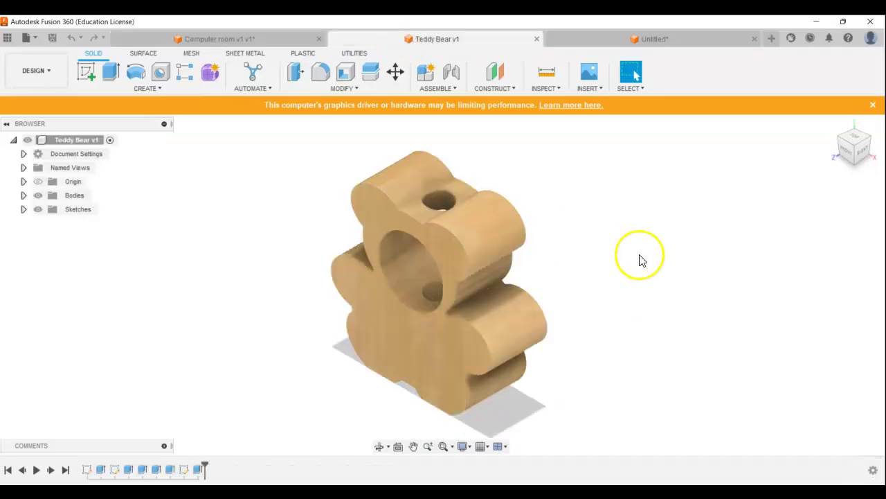
pyautogui.click(856, 142)
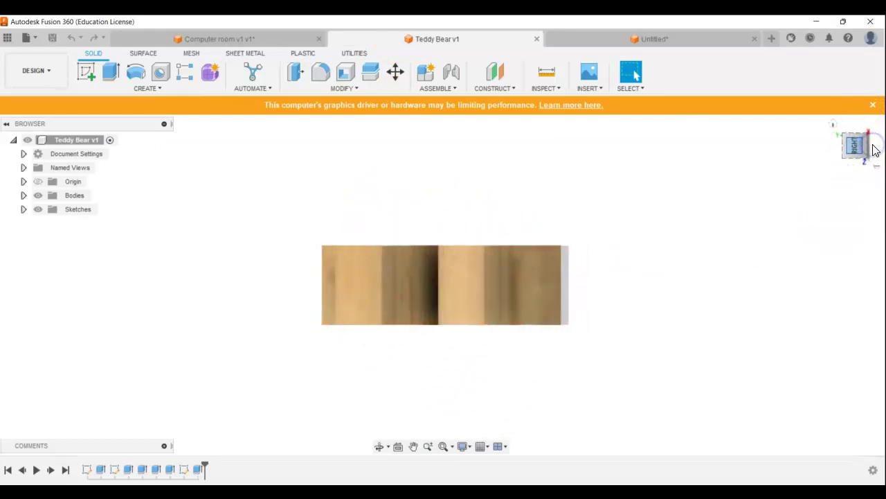
pyautogui.click(874, 147)
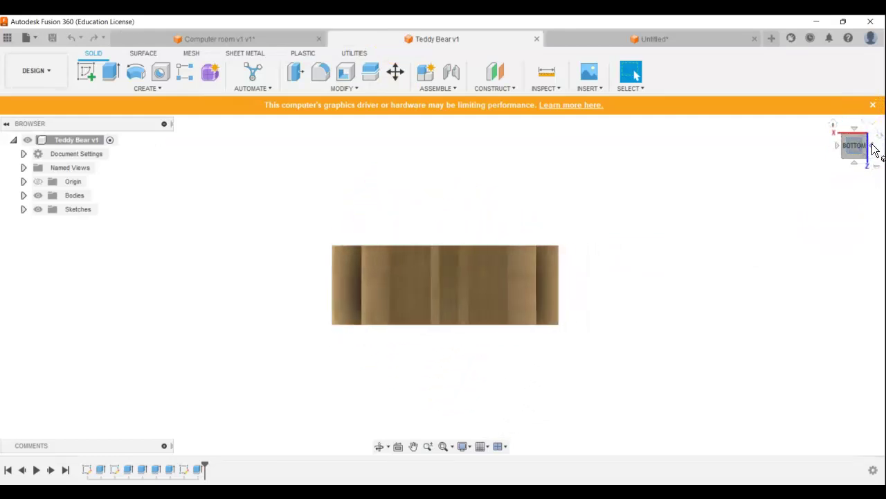
pyautogui.click(832, 123)
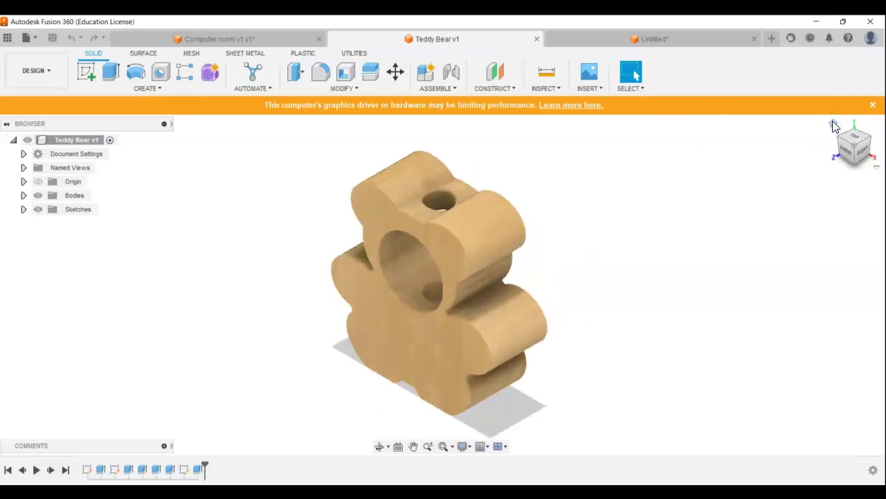
pyautogui.click(24, 195)
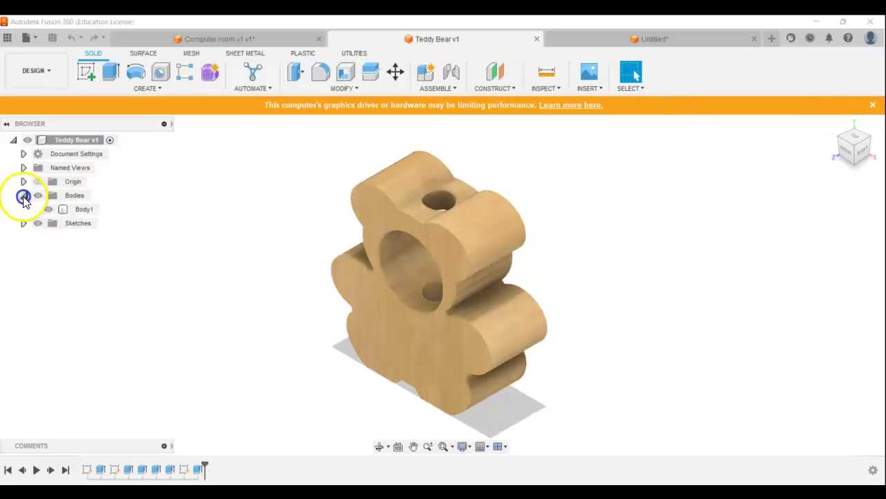
pyautogui.click(24, 196)
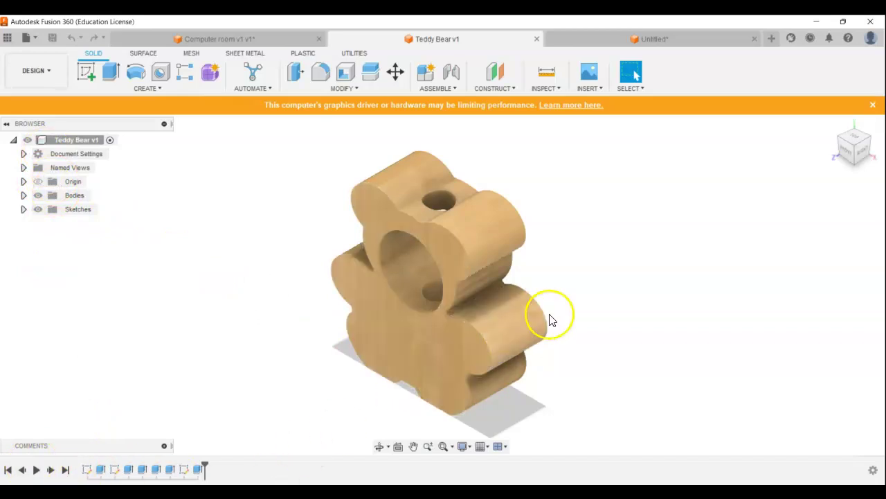
# Step: Bring up the Untitled design in a top-front-right isometric view and select Sketch1
pyautogui.click(613, 36)
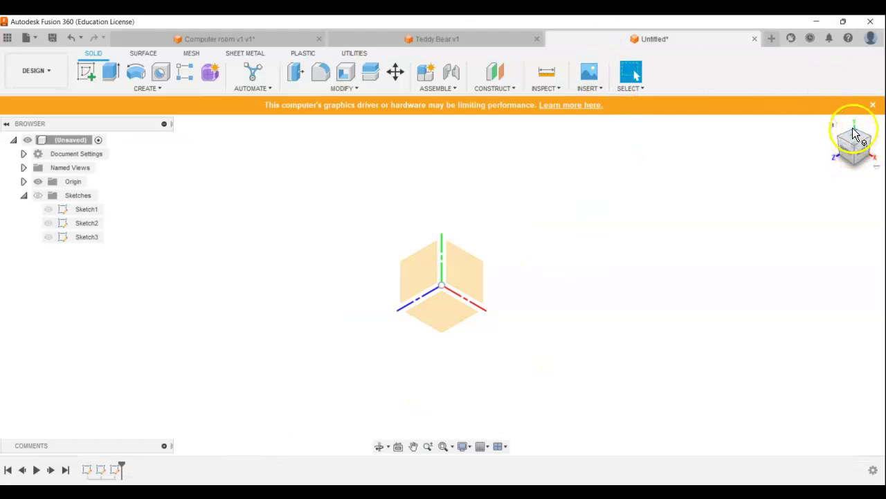
pyautogui.click(853, 133)
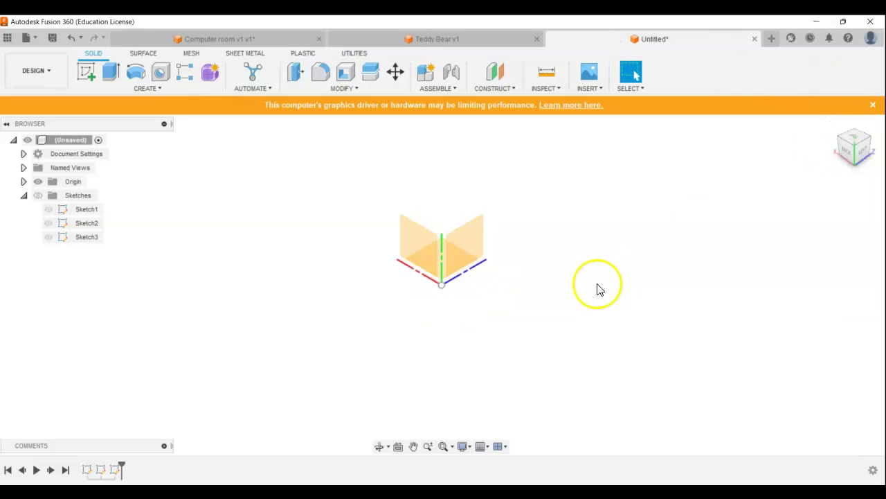
pyautogui.click(856, 131)
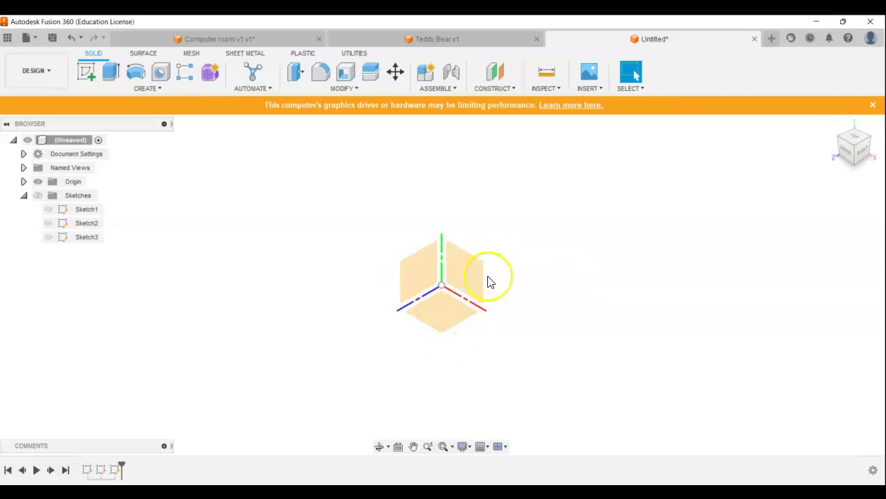
pyautogui.click(52, 209)
# Step: Turn on visibility of the Sketches folder so Sketch1, Sketch2 and Sketch3 show
pyautogui.click(38, 196)
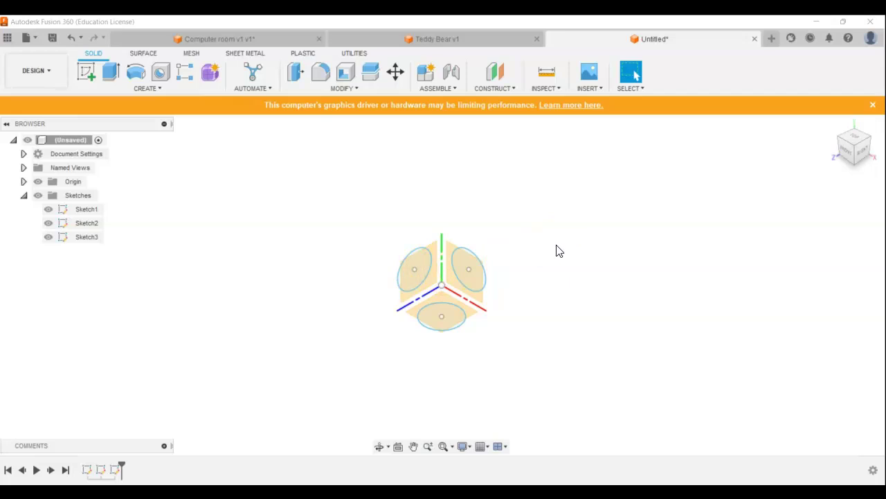
# Step: Extrude the bottom Sketch3 circle 20 mm upward as a new cylinder body
pyautogui.press('e')
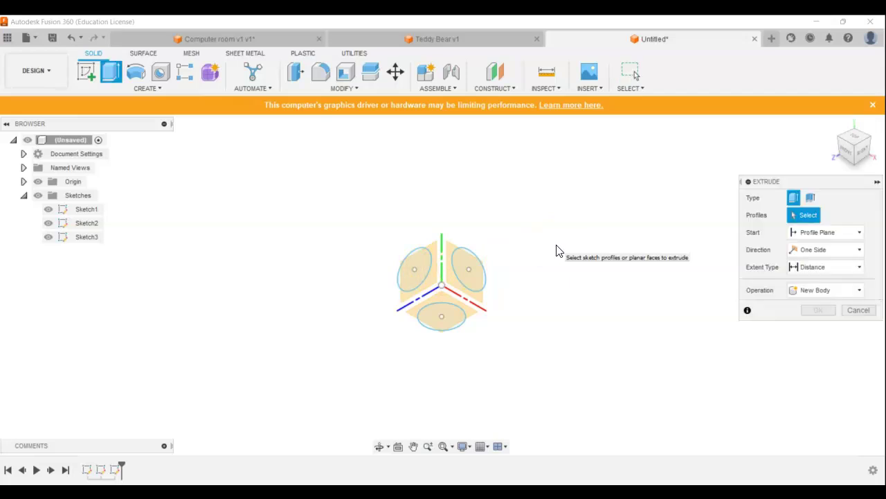
pyautogui.click(449, 322)
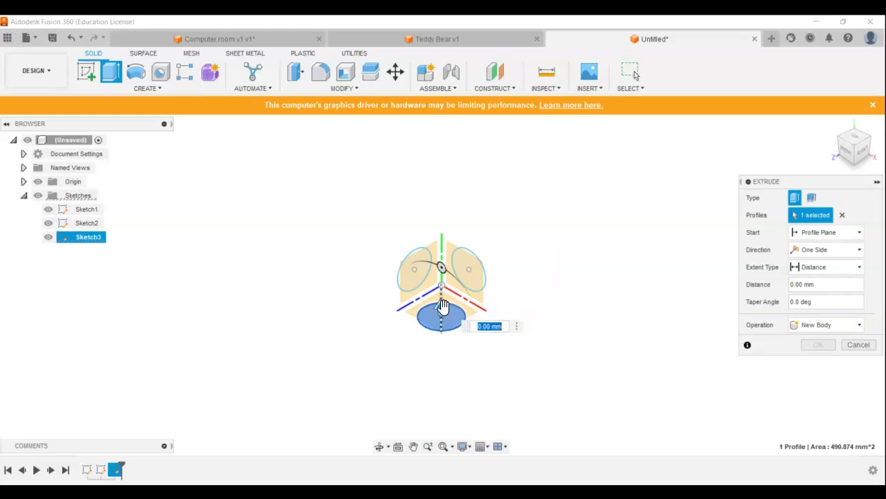
pyautogui.moveTo(441, 308); pyautogui.dragTo(441, 274)
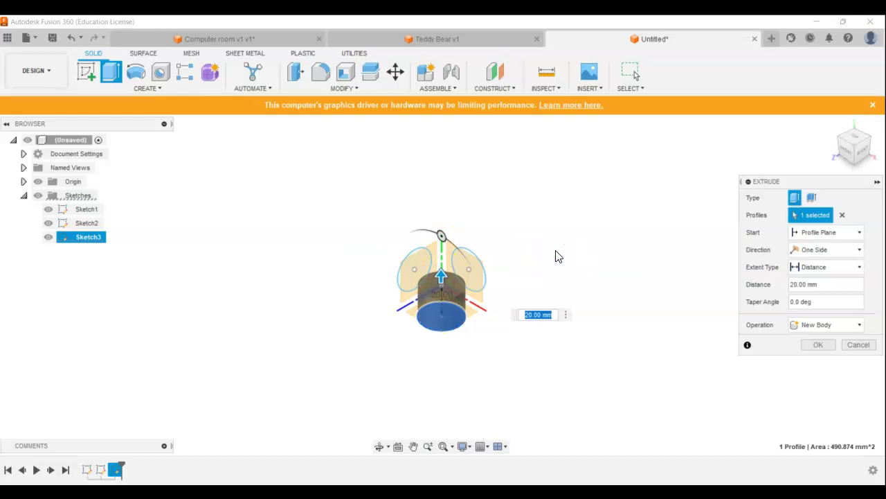
pyautogui.click(816, 344)
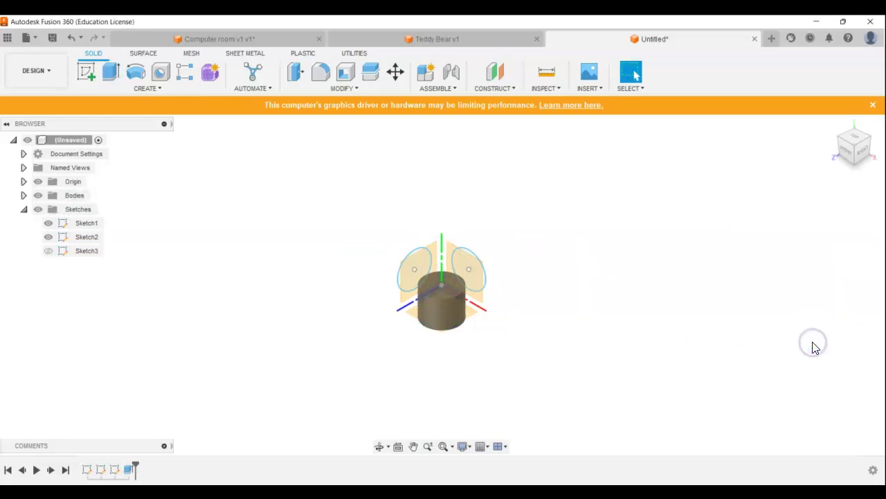
# Step: Extrude the Sketch1 circle 35 mm with the Join operation onto the cylinder
pyautogui.press('e')
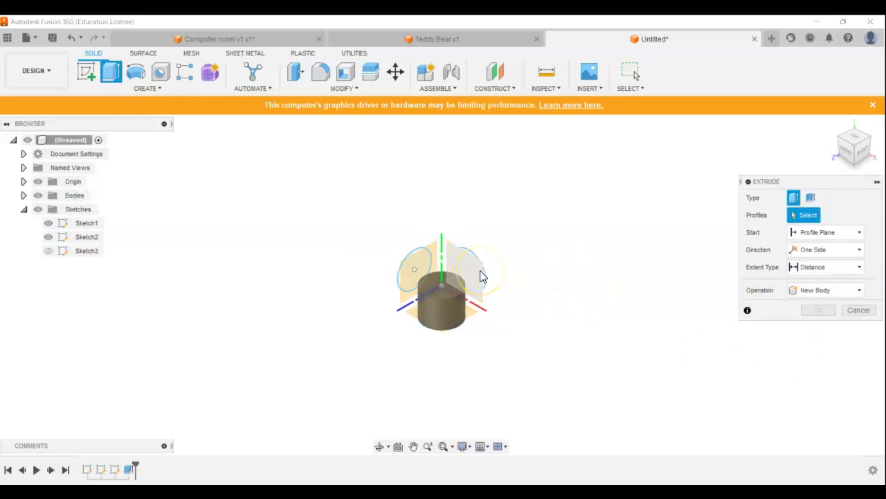
pyautogui.click(462, 266)
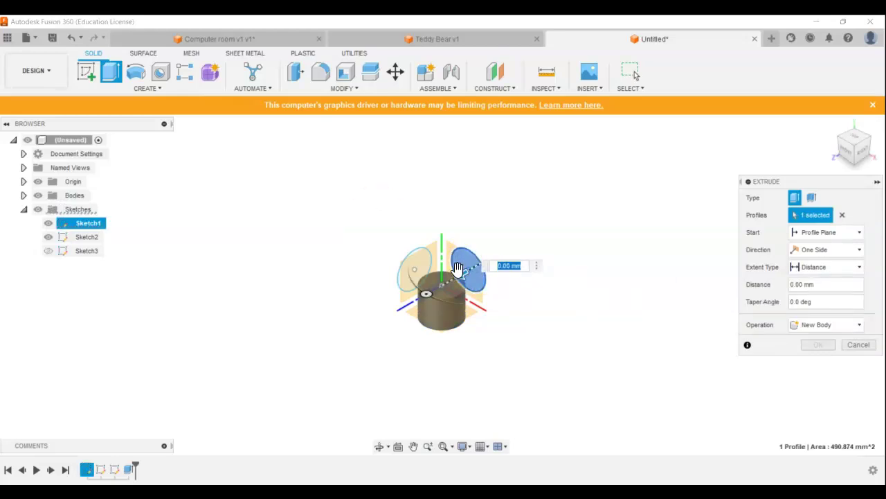
pyautogui.moveTo(460, 270); pyautogui.dragTo(407, 299)
pyautogui.click(802, 325)
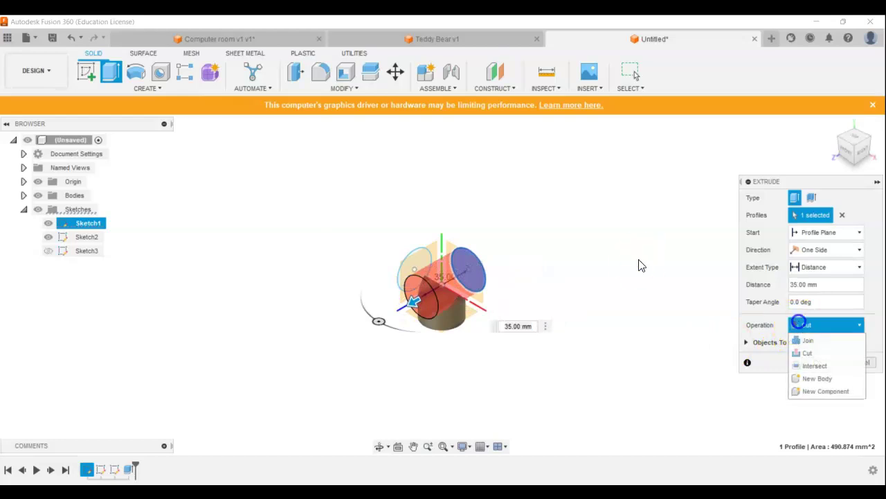
pyautogui.click(805, 344)
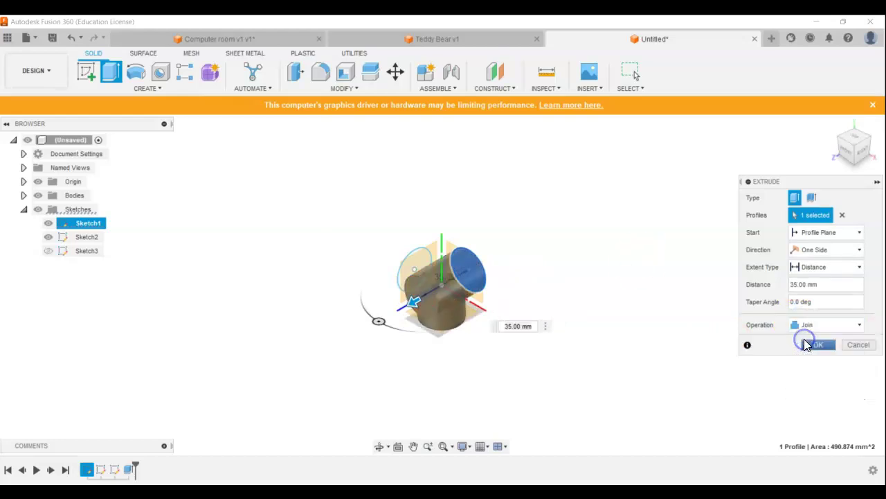
pyautogui.click(820, 361)
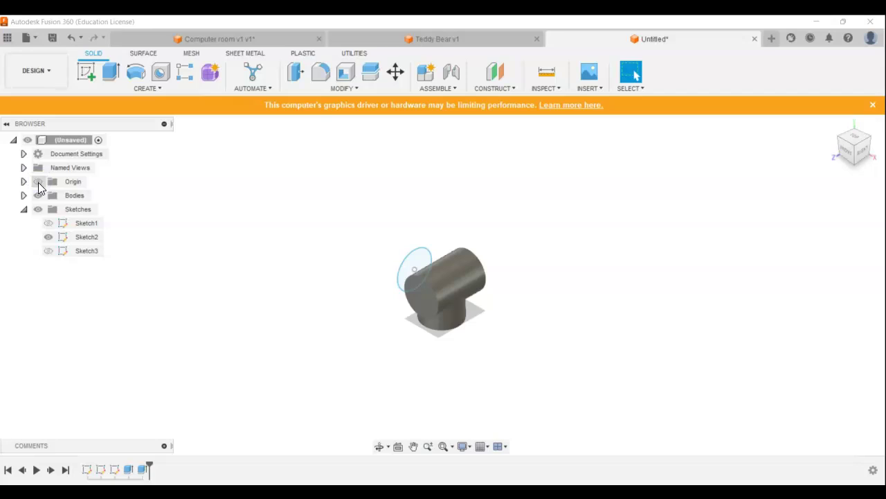
# Step: Show the Origin and extrude the 25 mm Sketch2 circle as a 55 mm cut
pyautogui.click(38, 182)
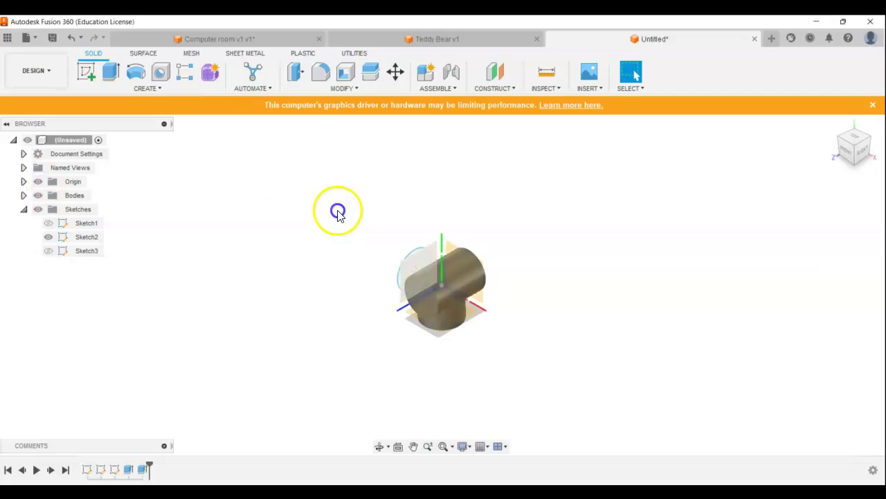
pyautogui.click(414, 259)
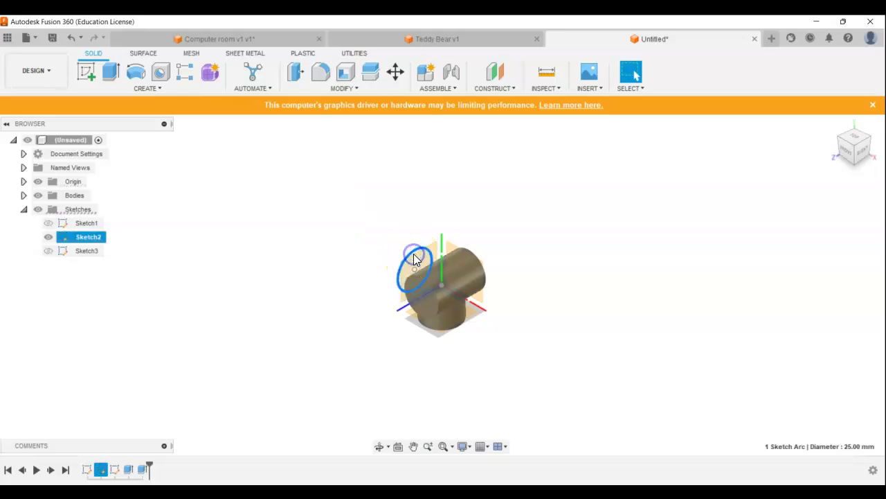
pyautogui.press('e')
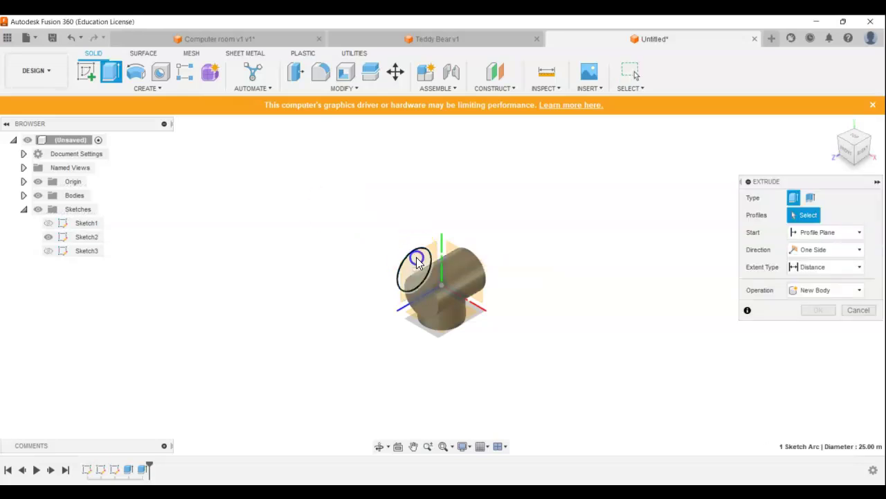
pyautogui.click(416, 263)
pyautogui.moveTo(419, 271); pyautogui.dragTo(513, 291)
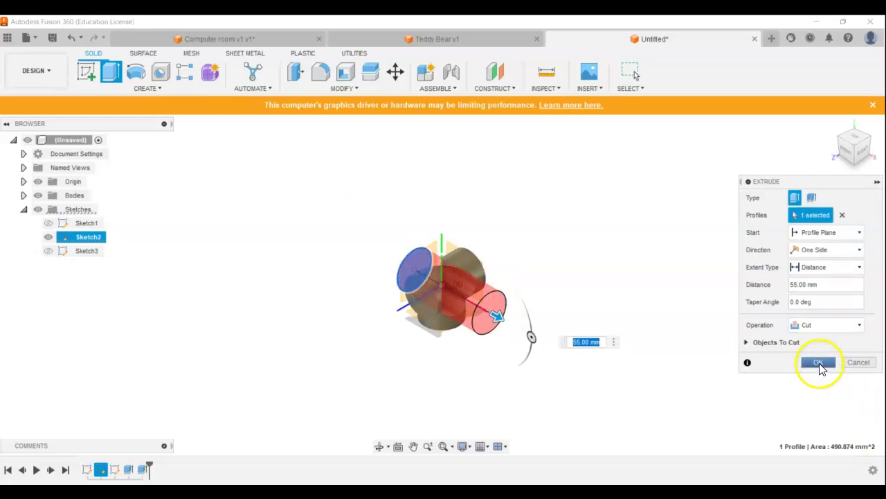
pyautogui.click(819, 364)
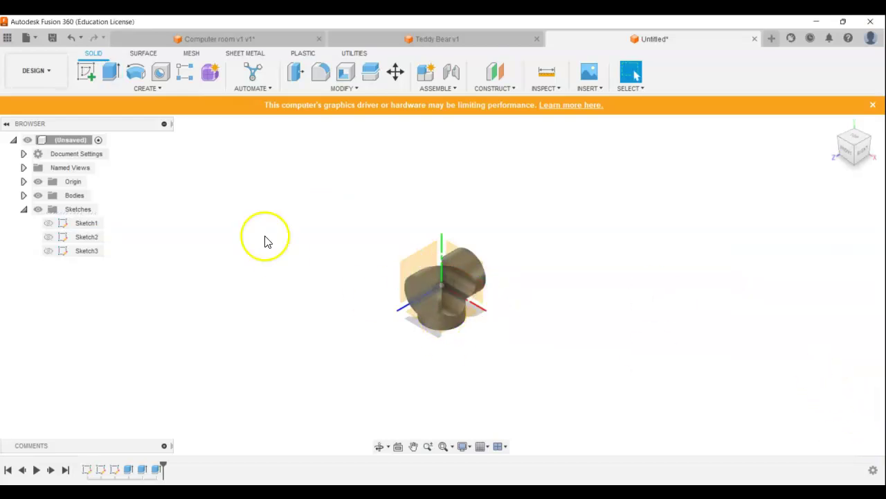
# Step: Hide the Origin and check the body from the Front, Right and Home views
pyautogui.click(39, 182)
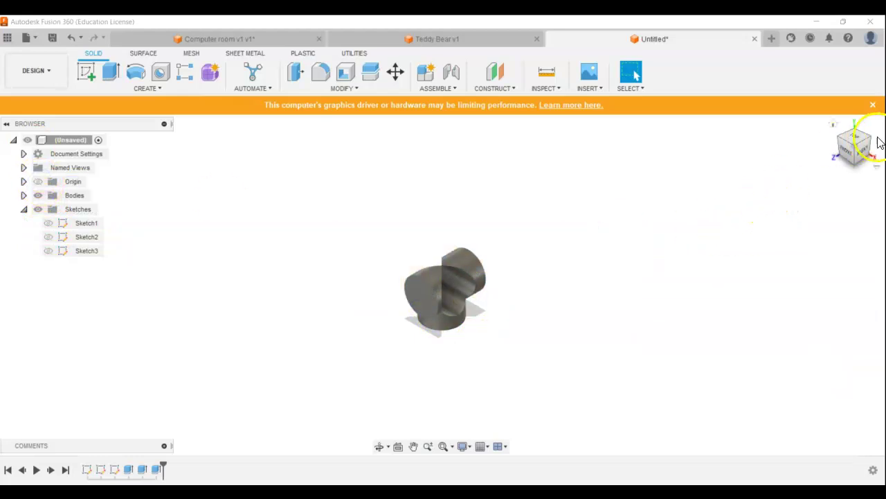
pyautogui.click(847, 153)
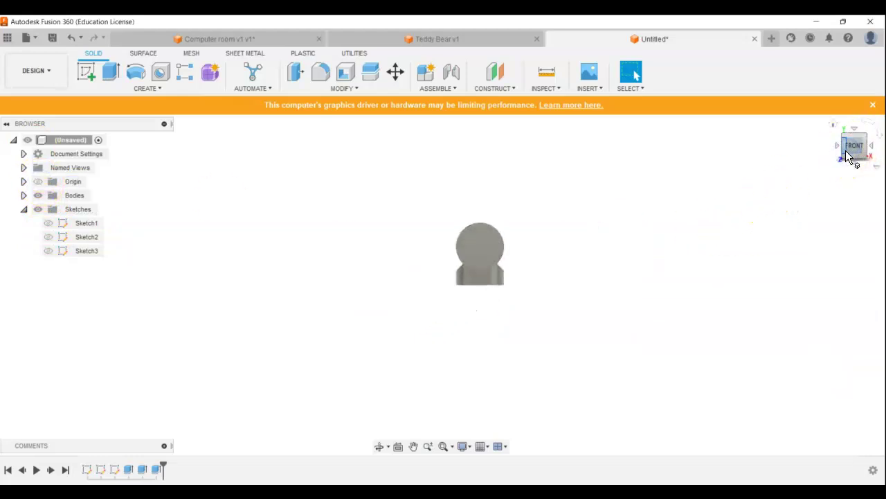
pyautogui.click(870, 146)
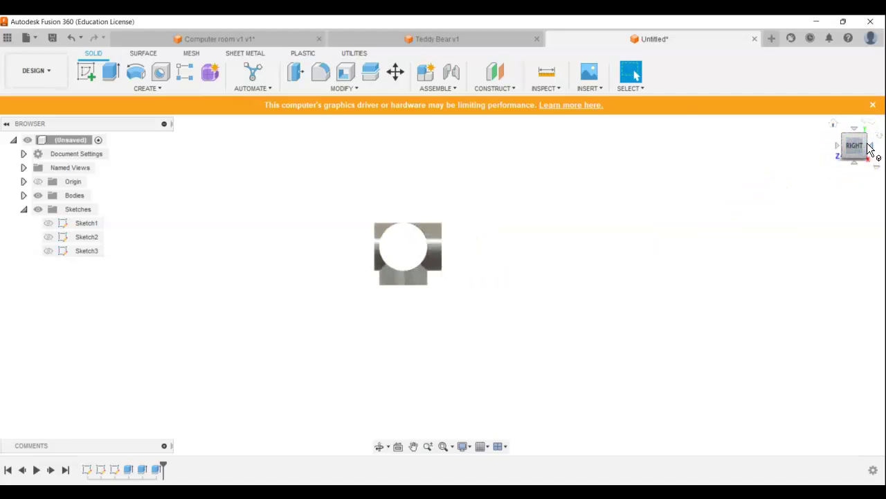
pyautogui.click(847, 127)
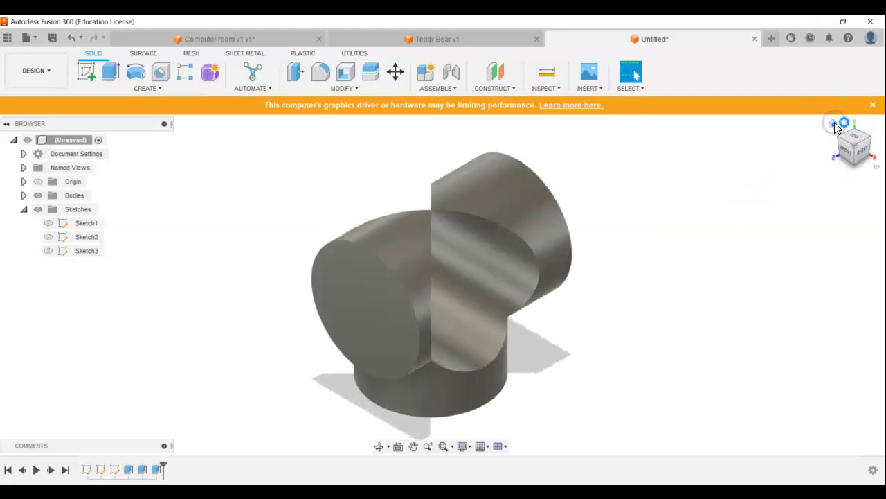